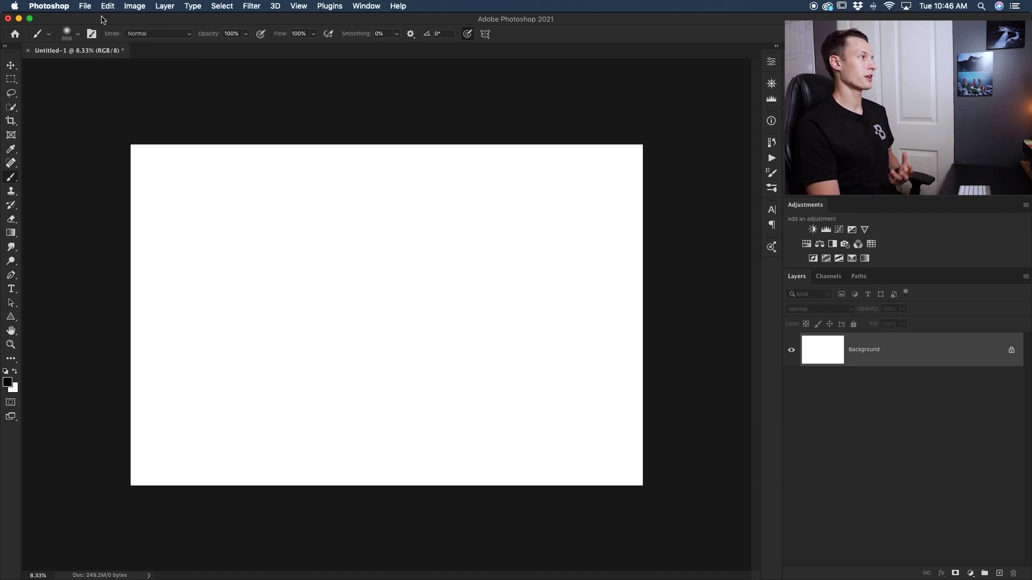
Step: Open the File menu while the blank Untitled-1 document is active
{"action": "left_click", "coordinate": [86, 8]}
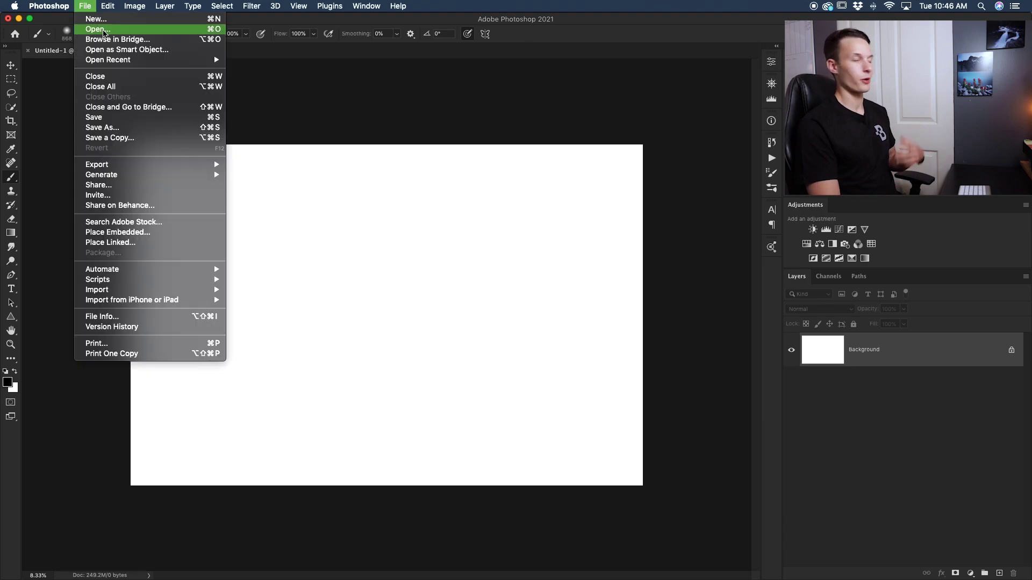
Step: Open Blue Sky.jpg, Hiking Image.jpg and Watermark.png together from the Photos For Layers folder
{"action": "left_click", "coordinate": [104, 30]}
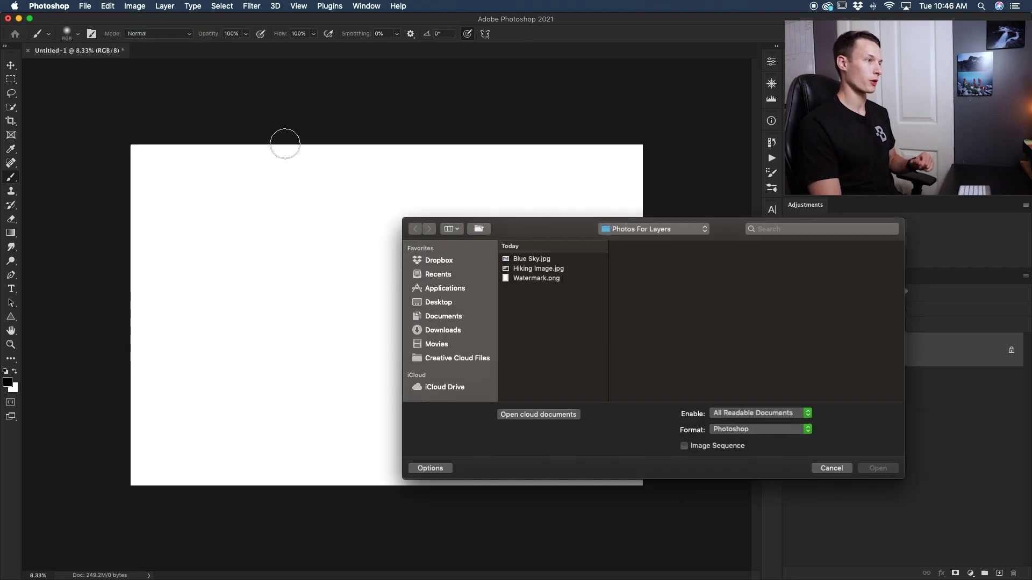
{"action": "left_click", "coordinate": [539, 260]}
{"action": "left_click", "coordinate": [544, 279], "text": "shift"}
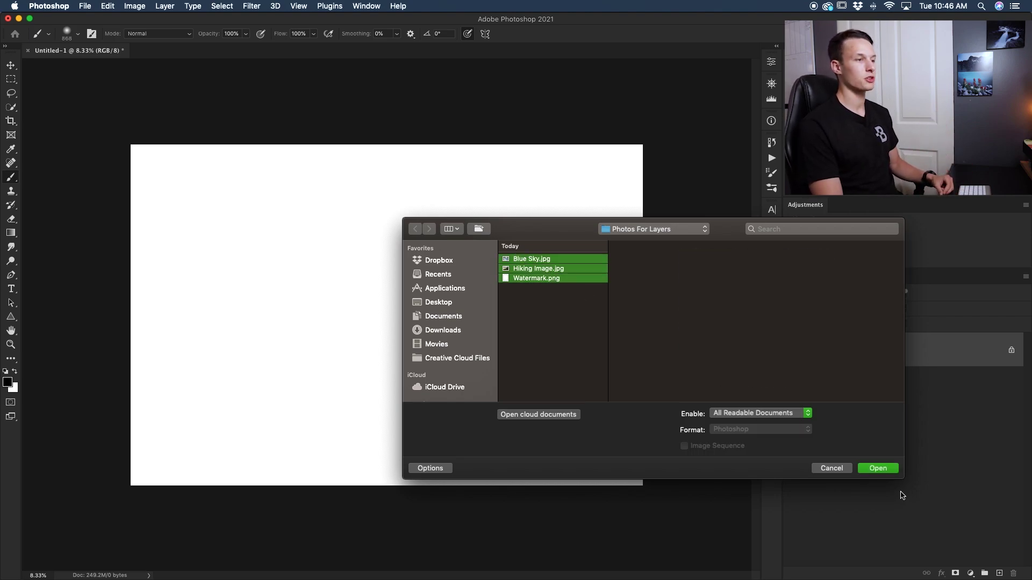
{"action": "left_click", "coordinate": [878, 474]}
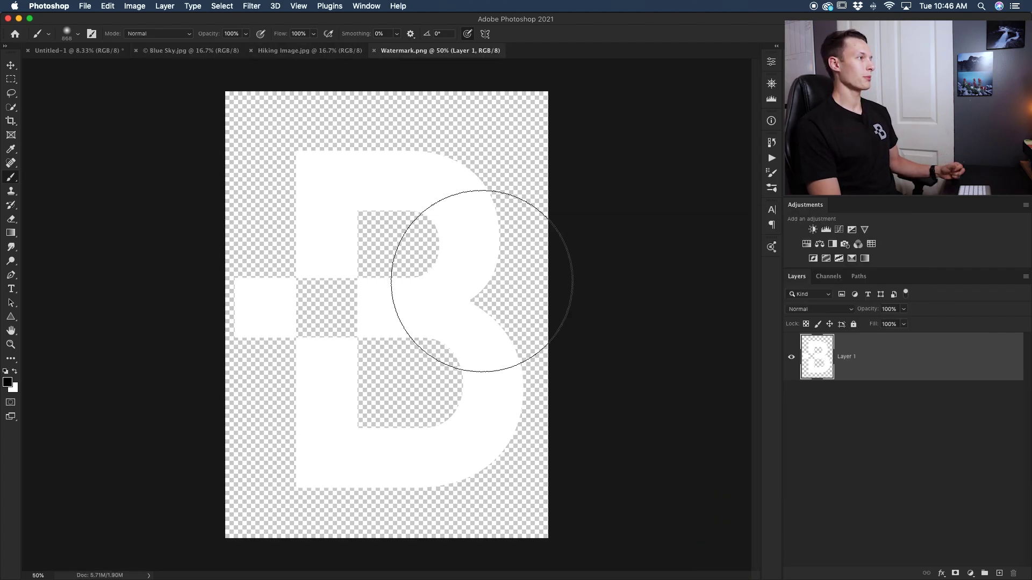
Step: Look through the Blue Sky, Hiking Image, Watermark and Untitled-1 tabs in turn
{"action": "left_click", "coordinate": [171, 53]}
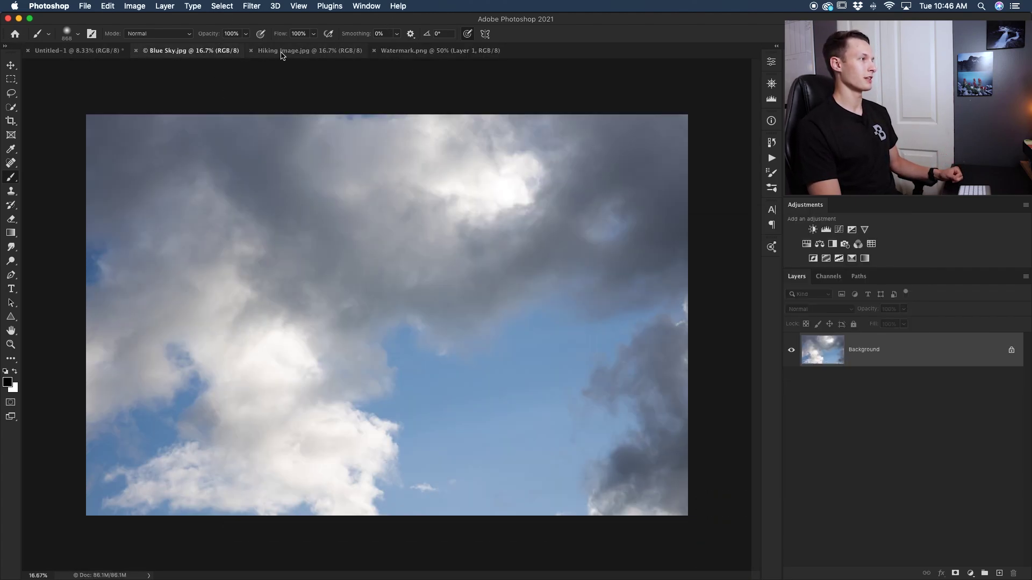
{"action": "left_click", "coordinate": [322, 54]}
{"action": "left_click", "coordinate": [417, 54]}
{"action": "left_click", "coordinate": [107, 53]}
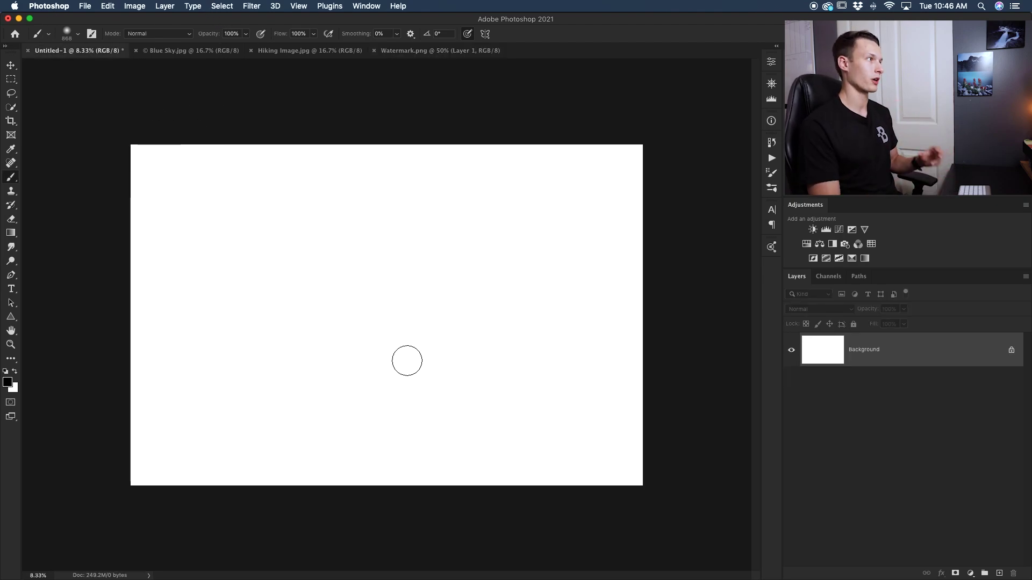
Step: Drag the Blue Sky.jpg image onto the Untitled-1 tab with the Move tool
{"action": "left_click", "coordinate": [186, 54]}
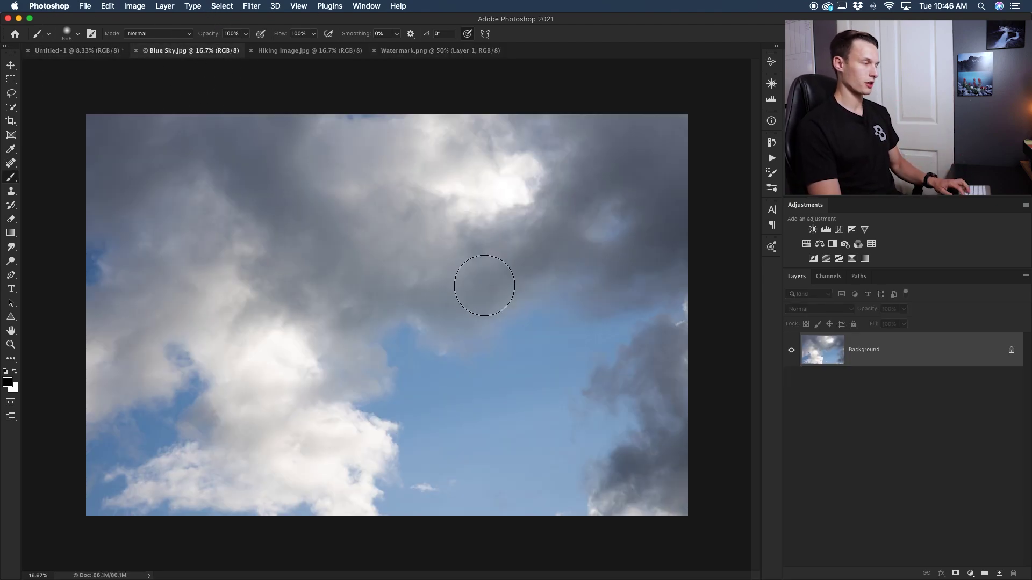
{"action": "key", "text": "v"}
{"action": "left_click_drag", "start_coordinate": [449, 288], "coordinate": [94, 54]}
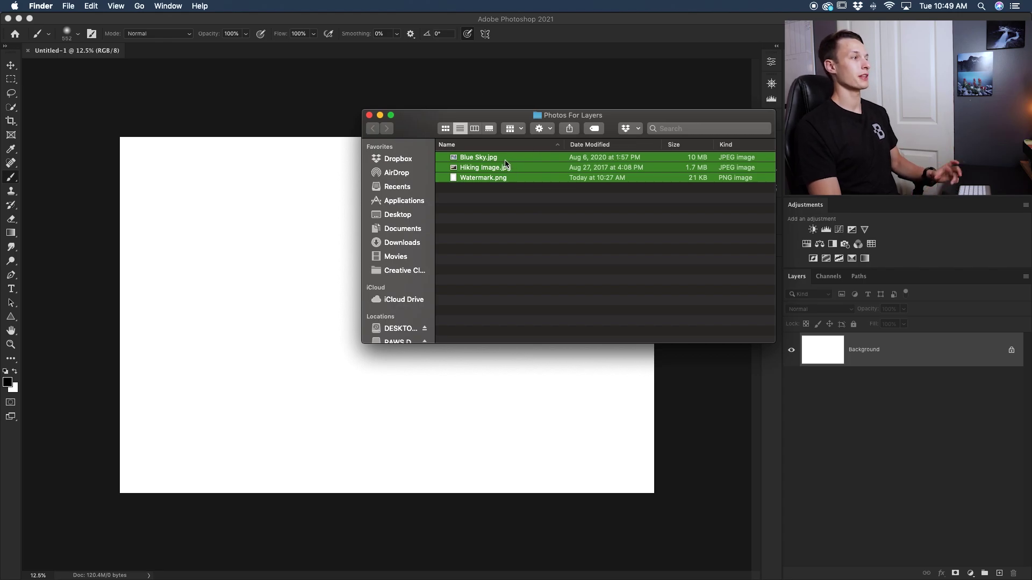
Step: Drag the three photos from Finder onto the Untitled-1 canvas
{"action": "left_click_drag", "start_coordinate": [505, 163], "coordinate": [249, 283]}
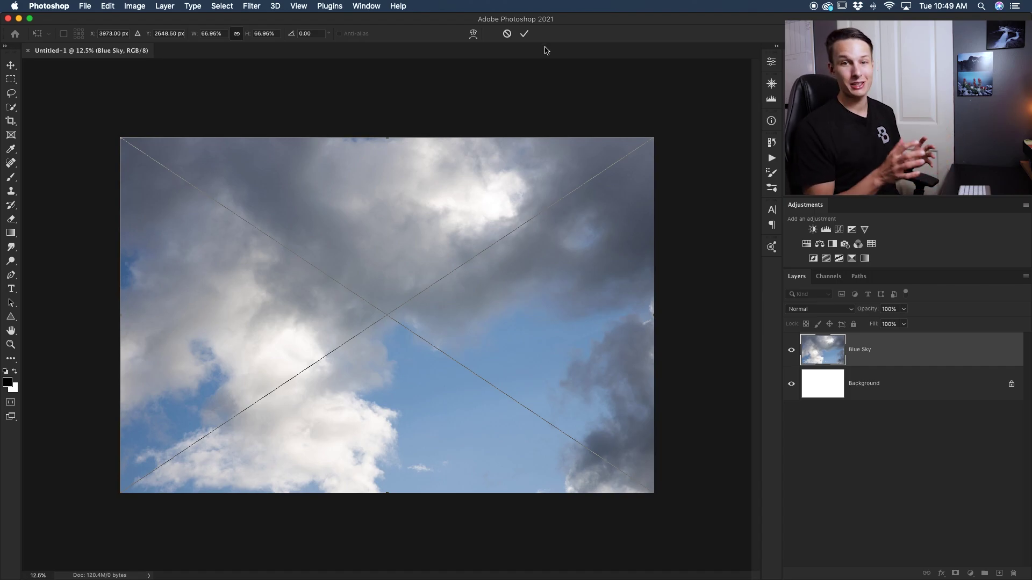
Step: Commit the placed Blue Sky layer, then clear Untitled-1 back to its blank Background
{"action": "left_click", "coordinate": [524, 33]}
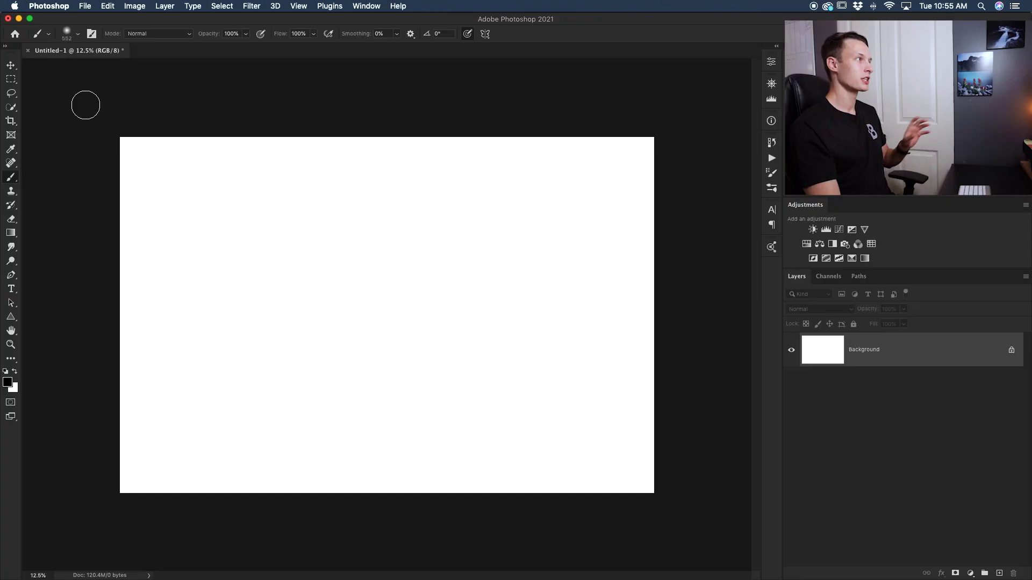
{"action": "left_click", "coordinate": [85, 6]}
Step: Start File > Scripts > Load Files into Stack, keeping Files as the Use source
{"action": "mouse_move", "coordinate": [123, 283]}
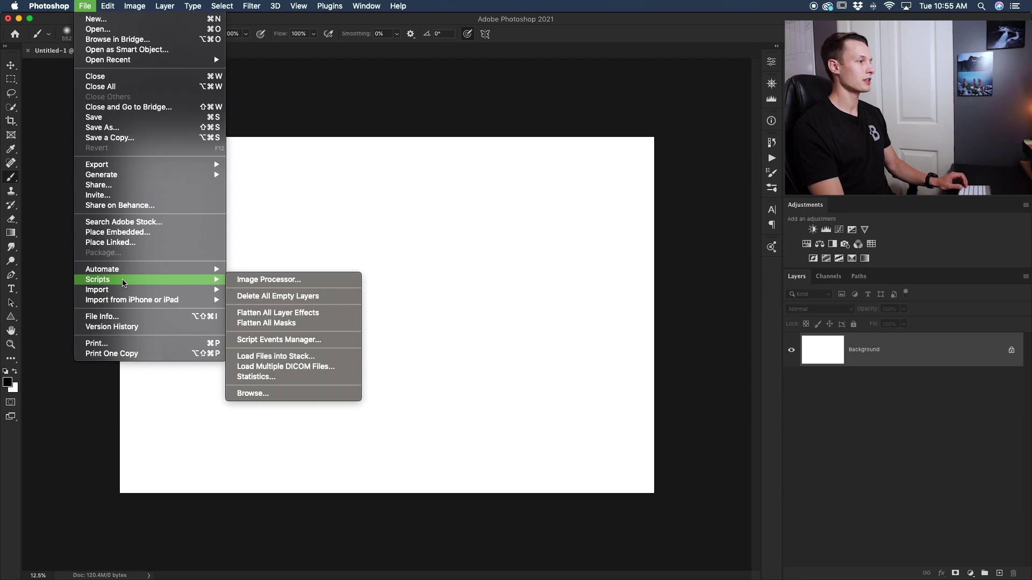
{"action": "left_click", "coordinate": [322, 361]}
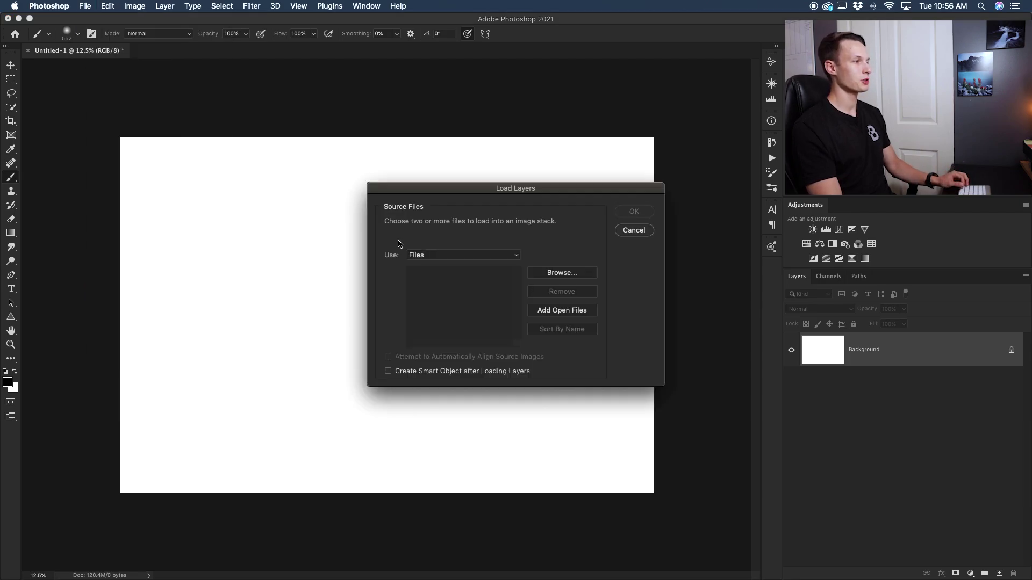
{"action": "left_click", "coordinate": [432, 256]}
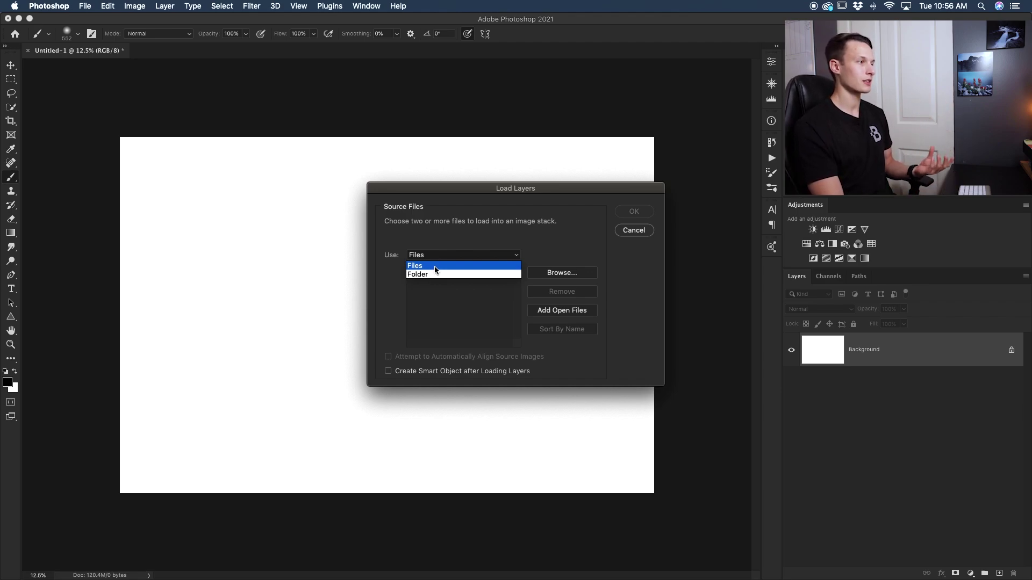
{"action": "left_click", "coordinate": [435, 270]}
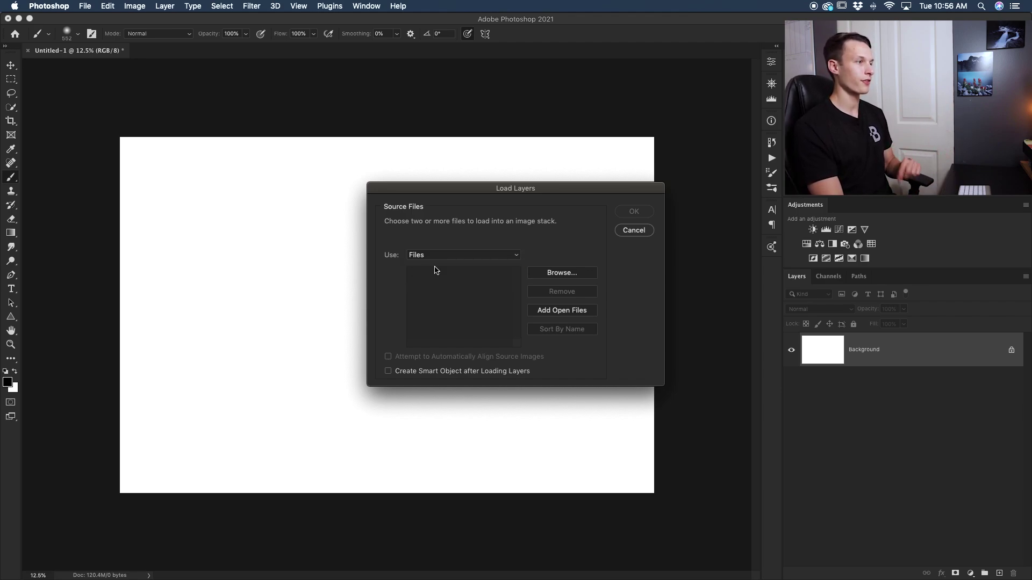
{"action": "left_click", "coordinate": [580, 273]}
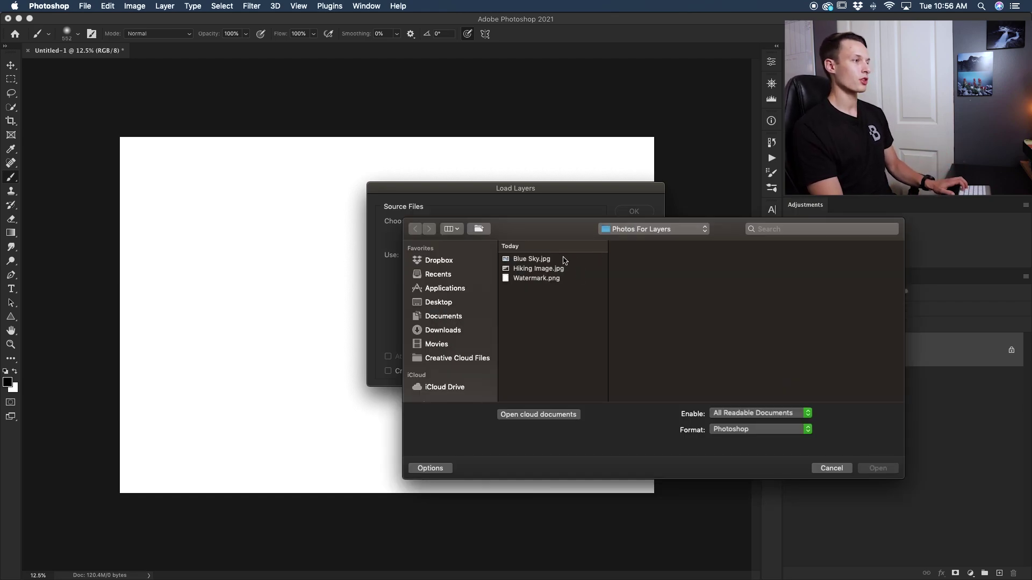
Step: Add Blue Sky.jpg, Hiking Image.jpg and Watermark.png to the Load Layers file list
{"action": "left_click", "coordinate": [532, 259]}
{"action": "left_click", "coordinate": [538, 268], "text": "shift"}
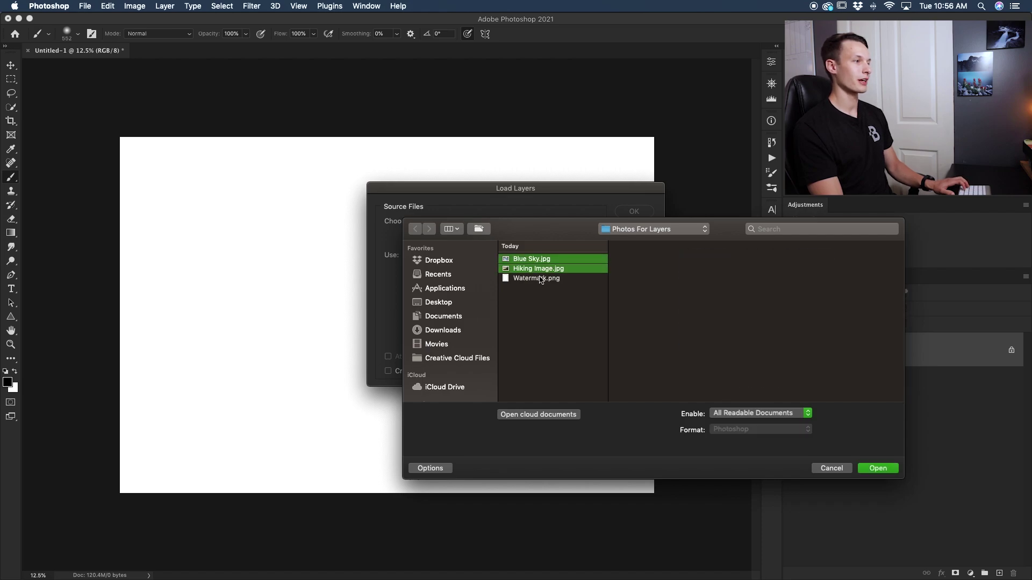
{"action": "left_click", "coordinate": [539, 277], "text": "shift"}
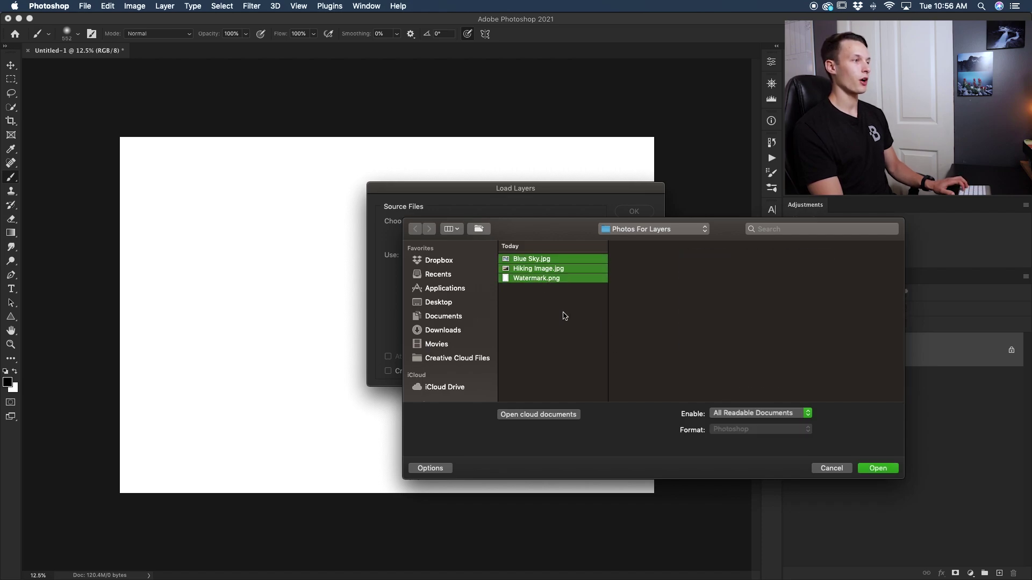
{"action": "left_click", "coordinate": [878, 468]}
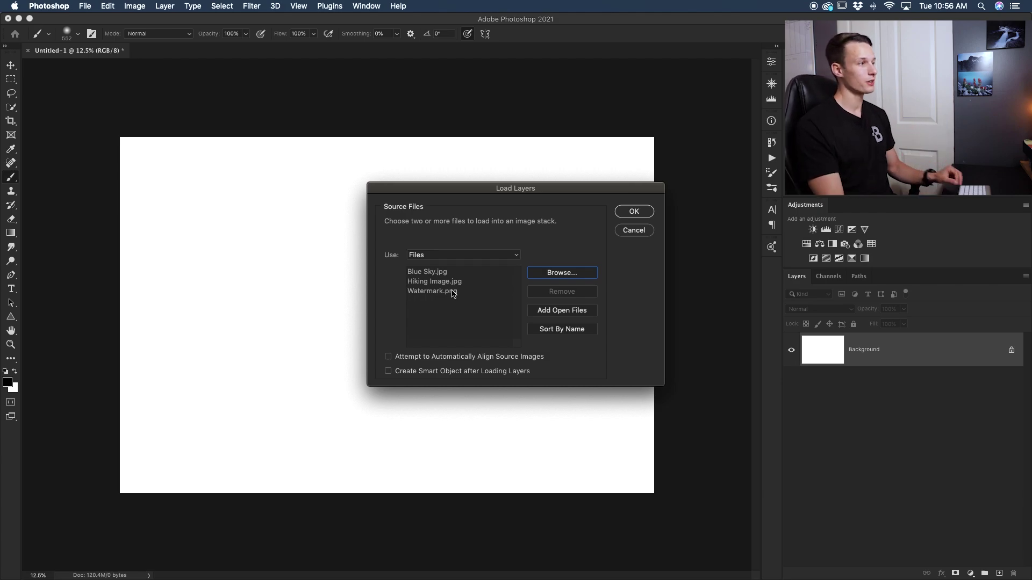
Step: Load the three listed photos as separate layers in a new Untitled-2 document
{"action": "left_click", "coordinate": [453, 292]}
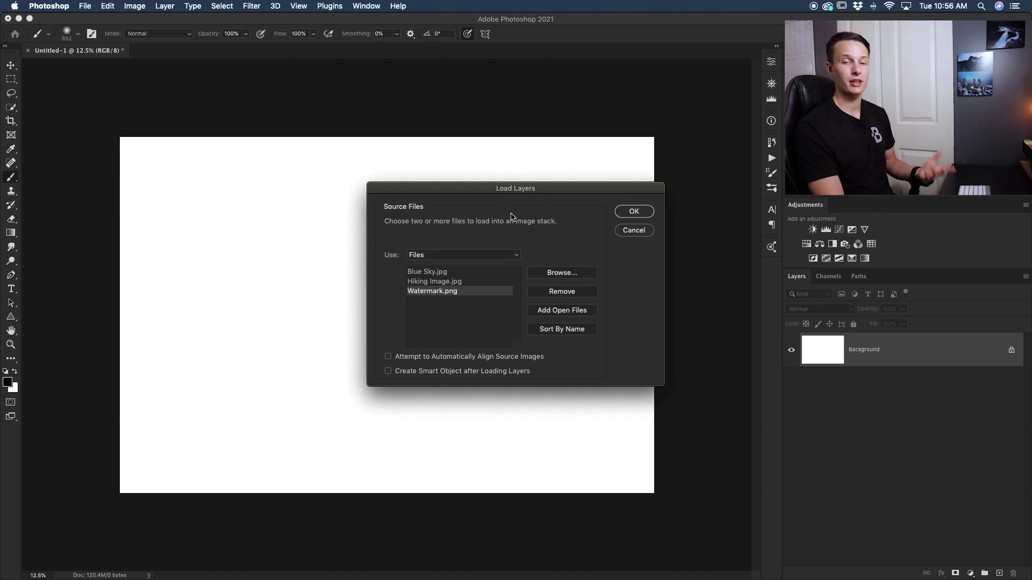
{"action": "left_click", "coordinate": [469, 331]}
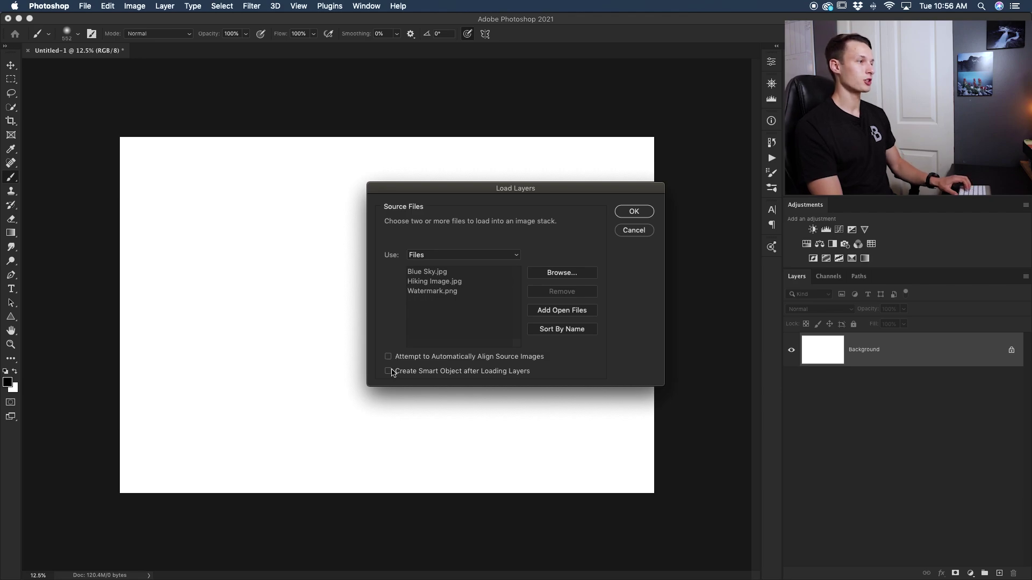
{"action": "left_click", "coordinate": [633, 213]}
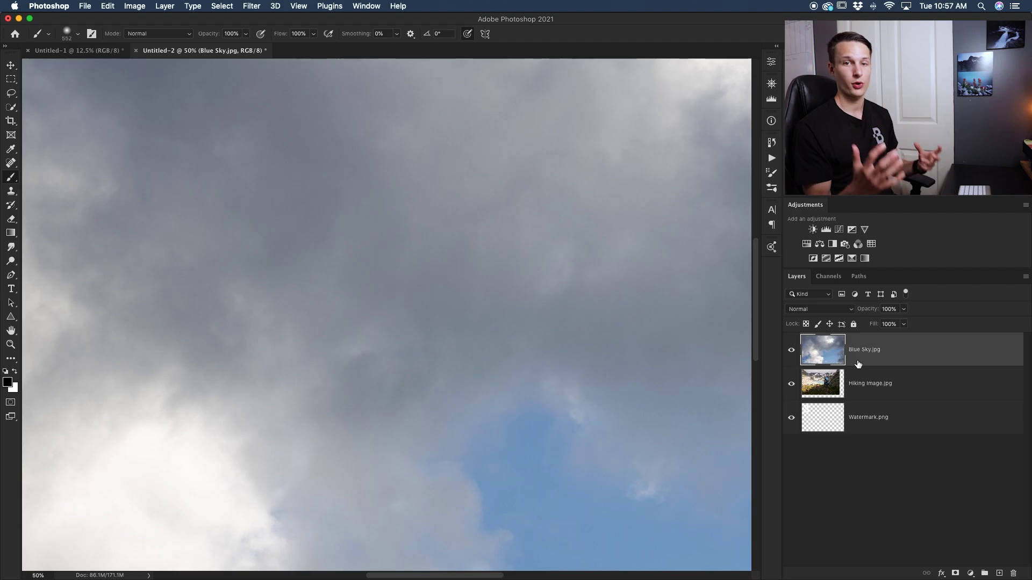
Step: Zoom out and hide the Blue Sky.jpg layer to reveal Hiking Image.jpg beneath
{"action": "key", "text": "super+minus"}
{"action": "key", "text": "super+minus"}
{"action": "key", "text": "super+minus"}
{"action": "key", "text": "super+minus"}
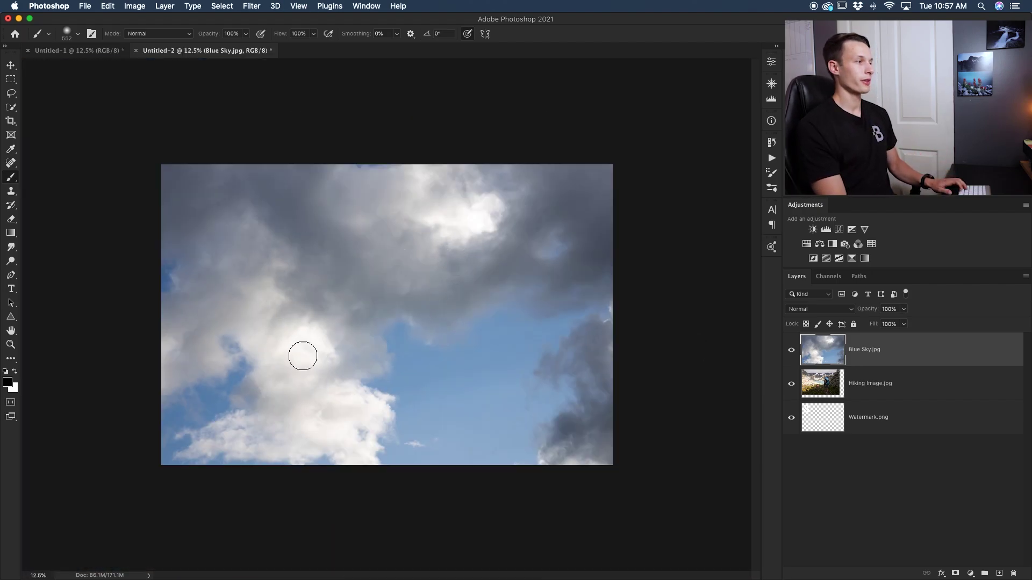
{"action": "left_click", "coordinate": [791, 352]}
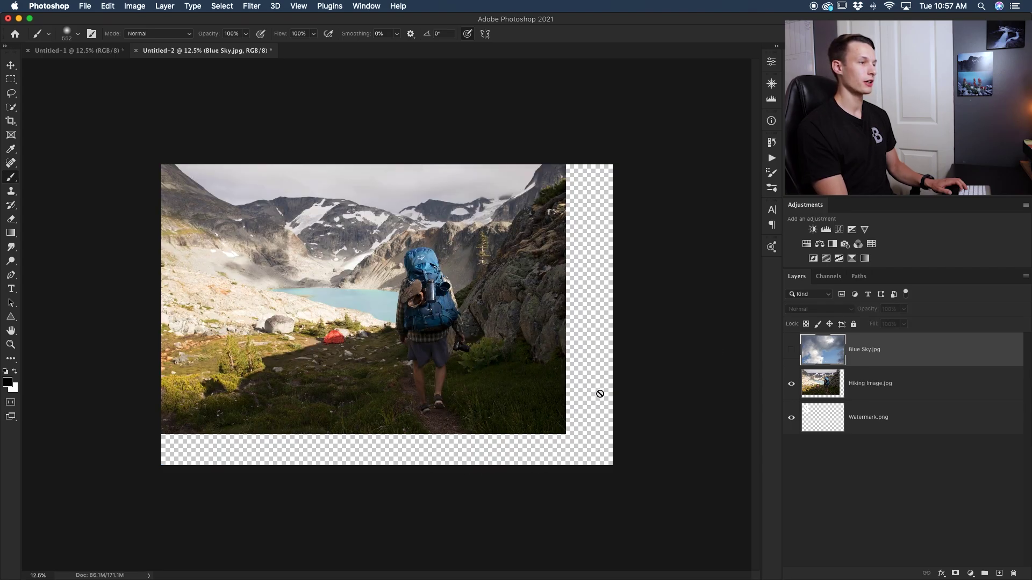
Step: Toggle Hiking Image.jpg off and on, show Blue Sky.jpg again, and select all three layers
{"action": "left_click", "coordinate": [791, 385]}
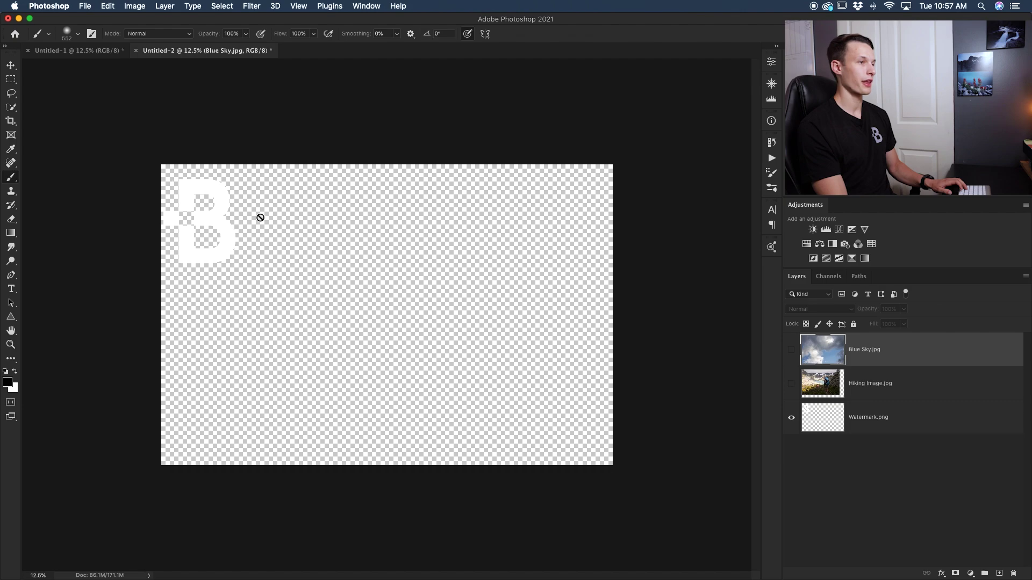
{"action": "left_click", "coordinate": [791, 385]}
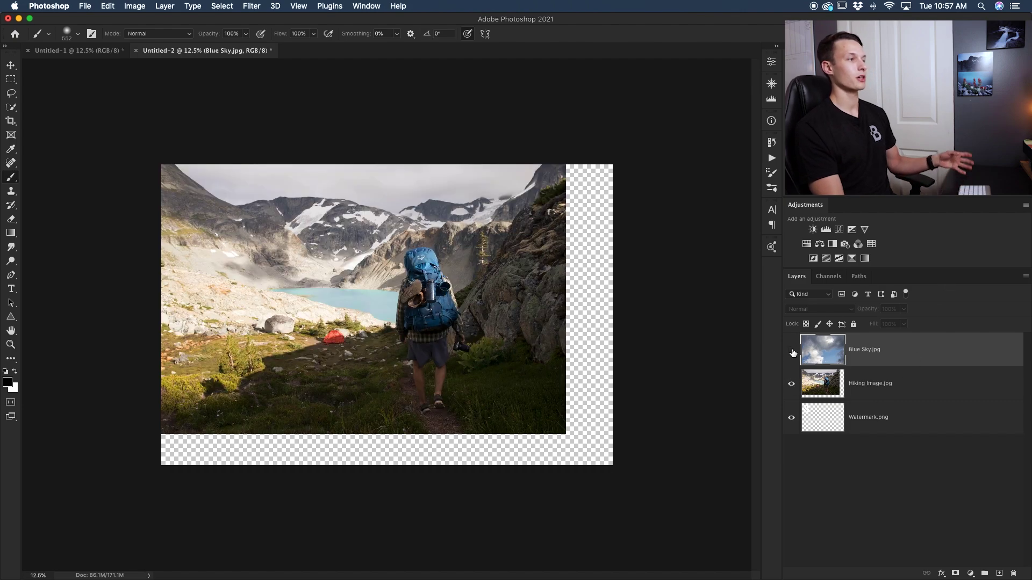
{"action": "left_click", "coordinate": [791, 351]}
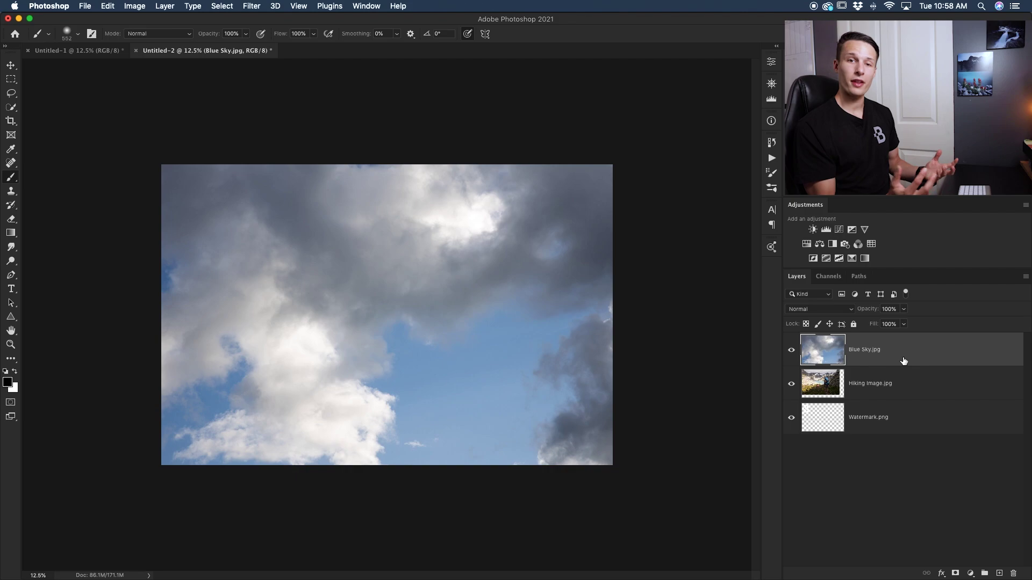
{"action": "left_click", "coordinate": [912, 424], "text": "shift"}
Step: Copy the sky, hiking and watermark layers into Untitled-1 and scale Hiking Image.jpg to 111.35%
{"action": "key", "text": "v"}
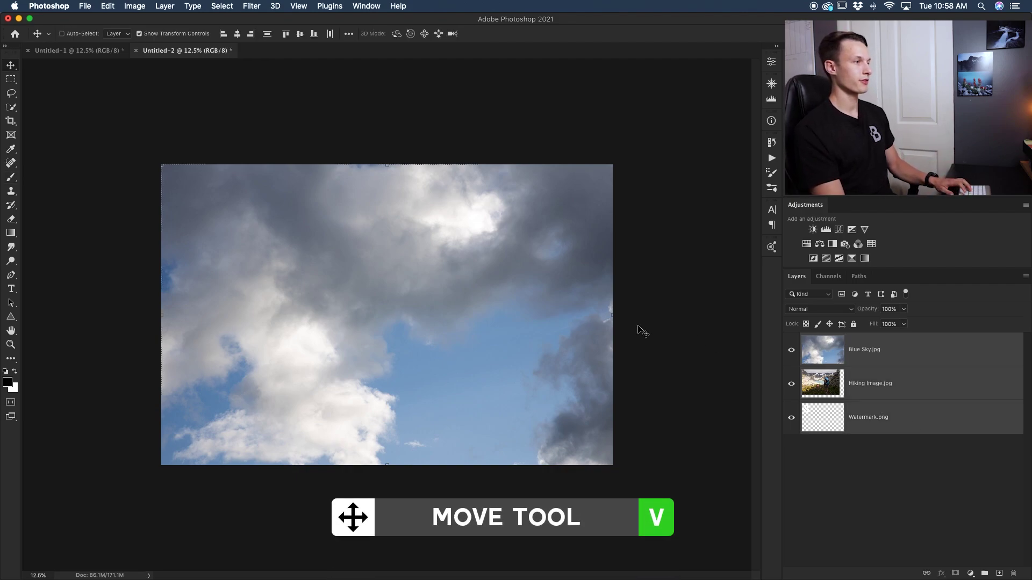
{"action": "left_click_drag", "start_coordinate": [420, 278], "coordinate": [408, 300]}
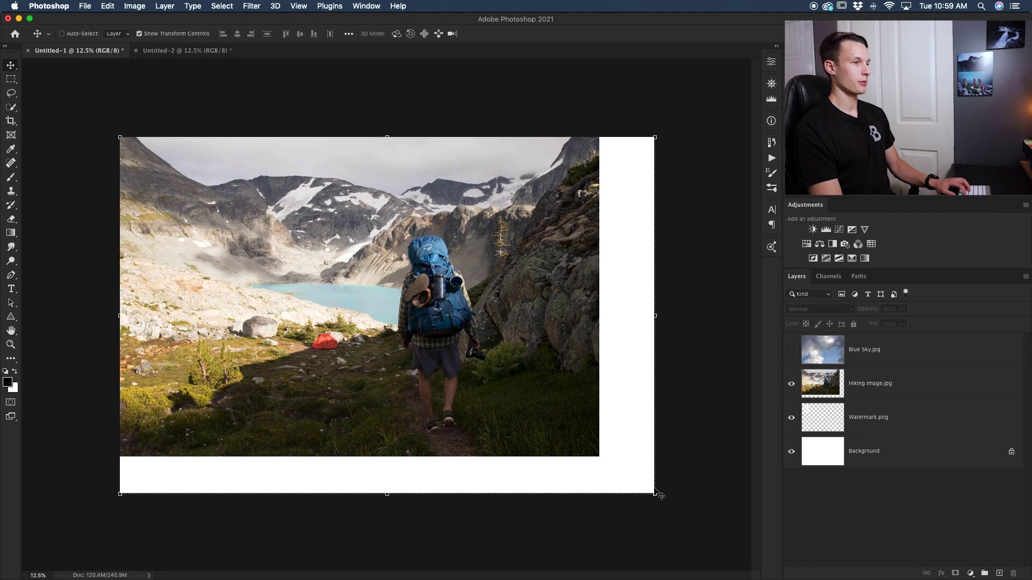
{"action": "left_click", "coordinate": [920, 399]}
{"action": "key", "text": "super+t"}
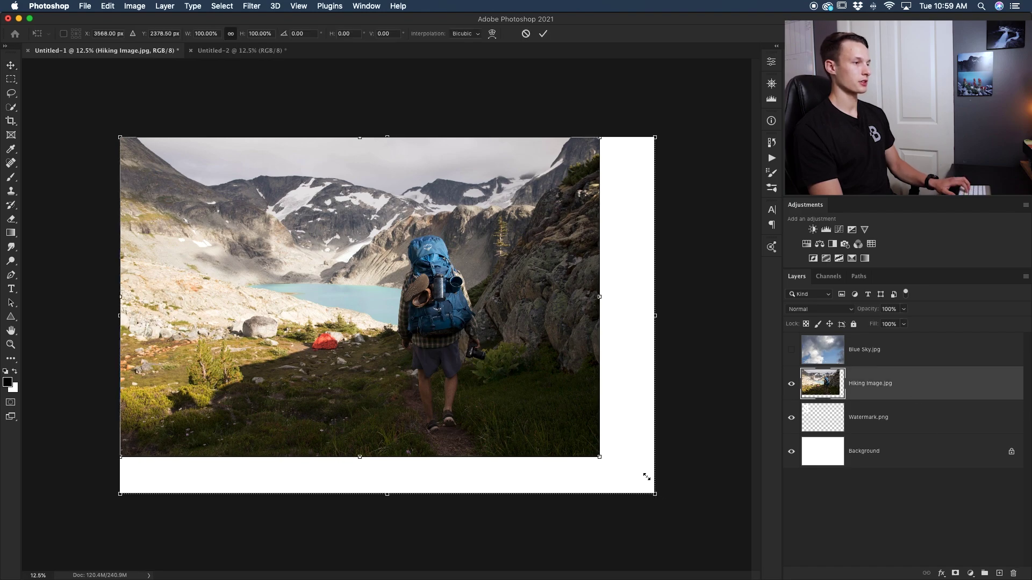
{"action": "left_click_drag", "start_coordinate": [646, 477], "coordinate": [652, 492]}
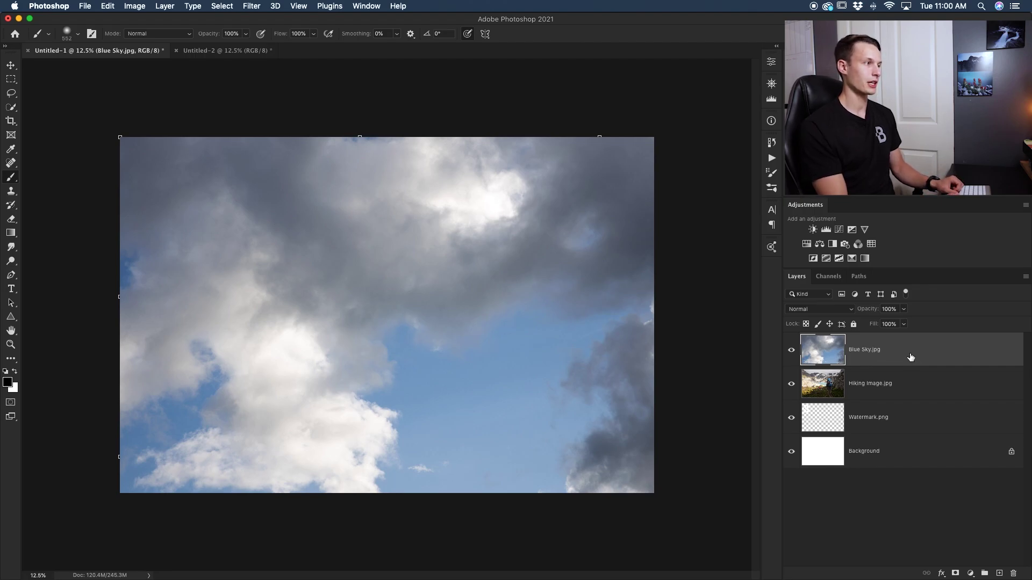
Step: Delete the Blue Sky.jpg layer and re-add Blue Sky.jpg with Place Embedded as a smart object
{"action": "key", "text": "Delete"}
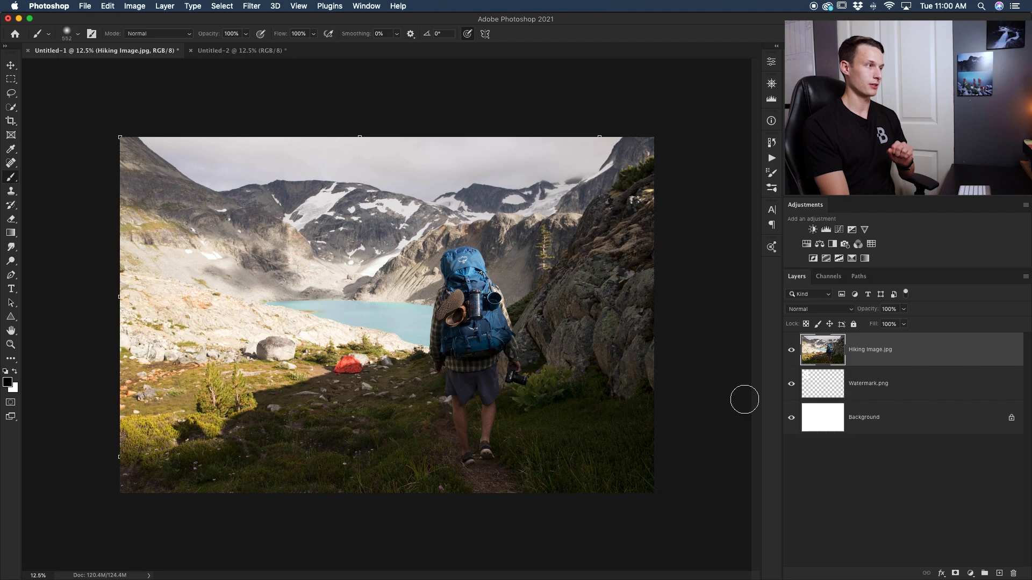
{"action": "left_click", "coordinate": [86, 7]}
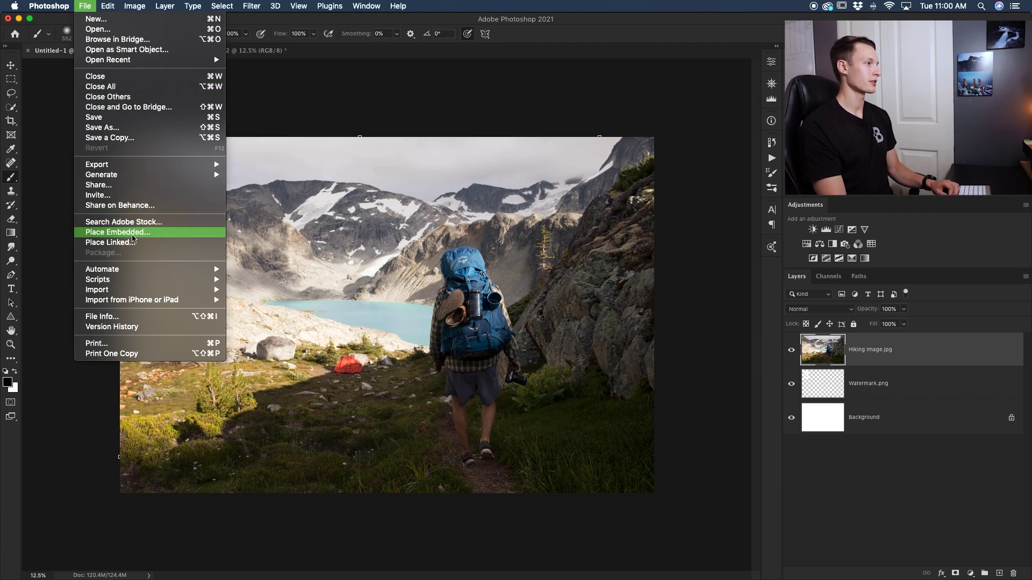
{"action": "left_click", "coordinate": [170, 237]}
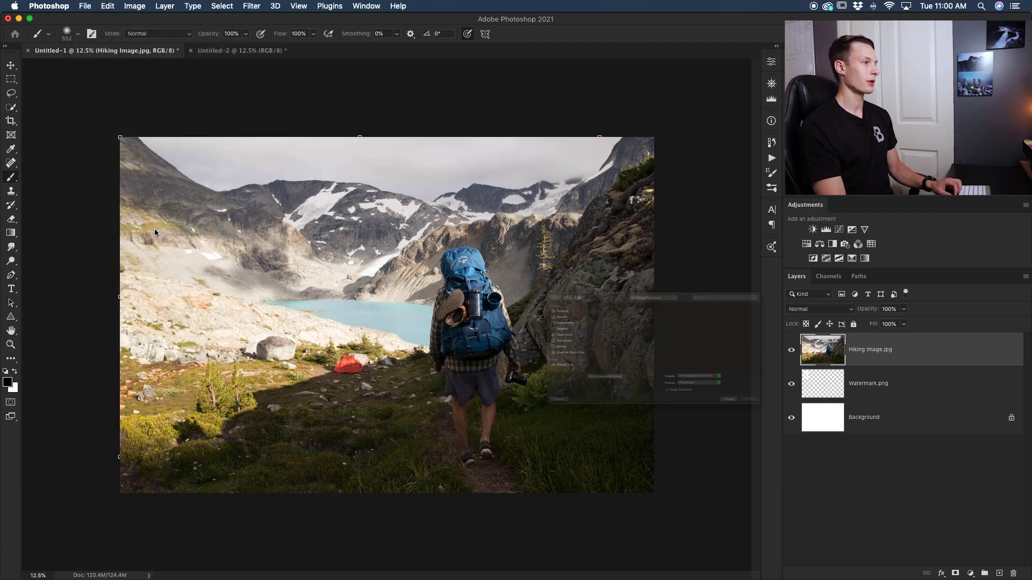
{"action": "left_click", "coordinate": [561, 259]}
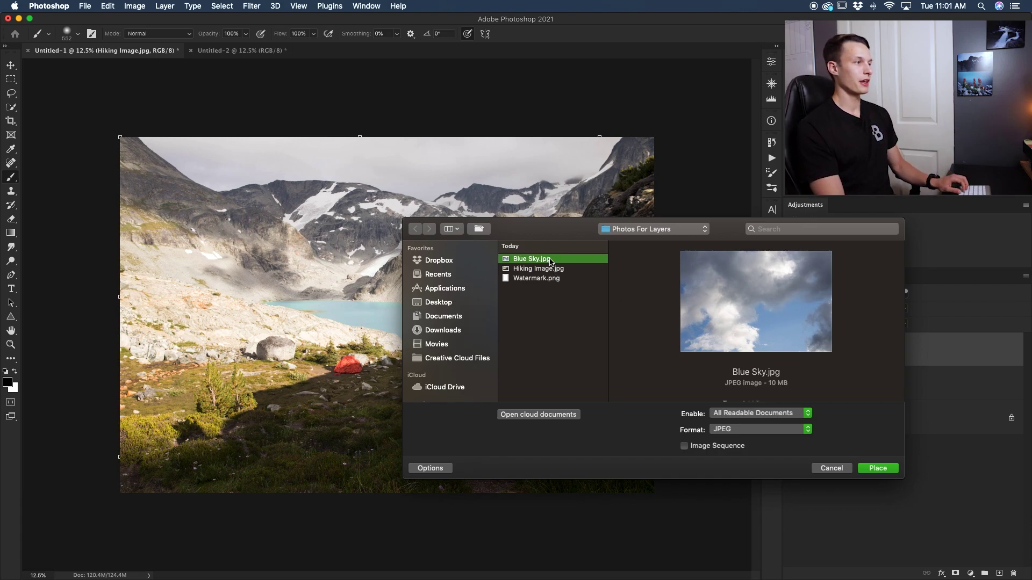
{"action": "left_click", "coordinate": [877, 469]}
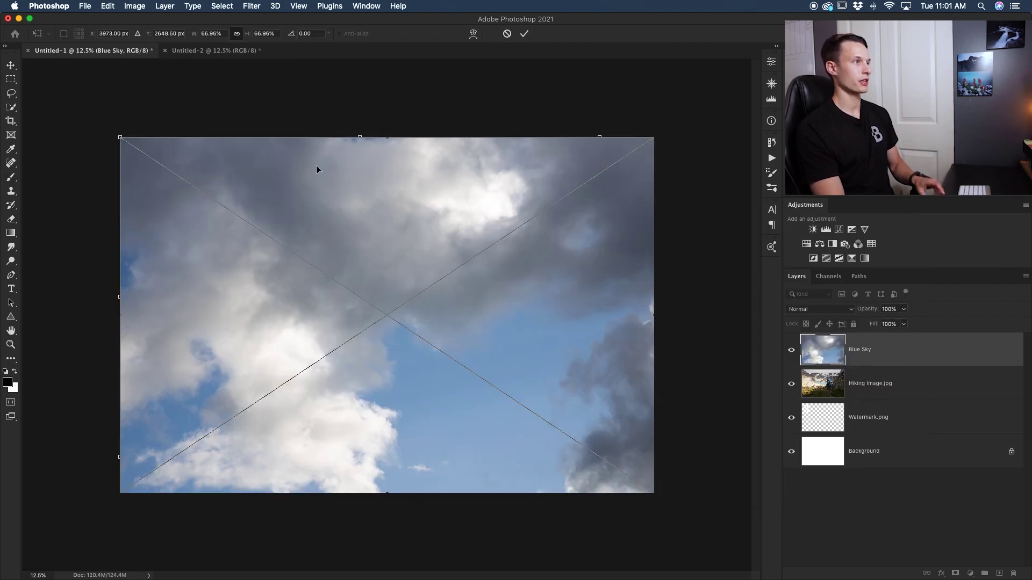
{"action": "key", "text": "Return"}
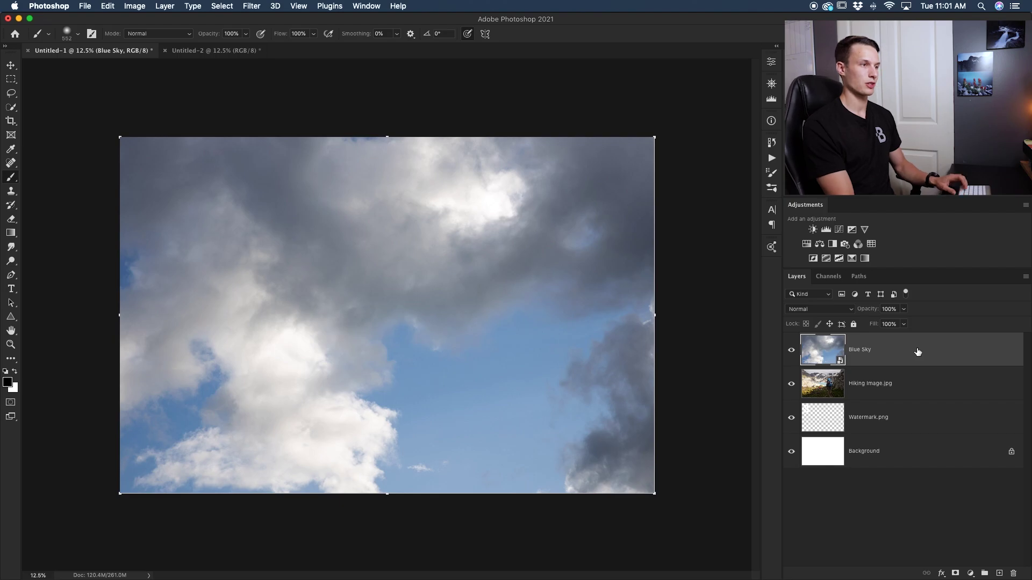
Step: Delete the Blue Sky layer and drag Blue Sky.jpg from the Photos For Layers folder onto the canvas
{"action": "key", "text": "Delete"}
{"action": "left_click", "coordinate": [336, 559]}
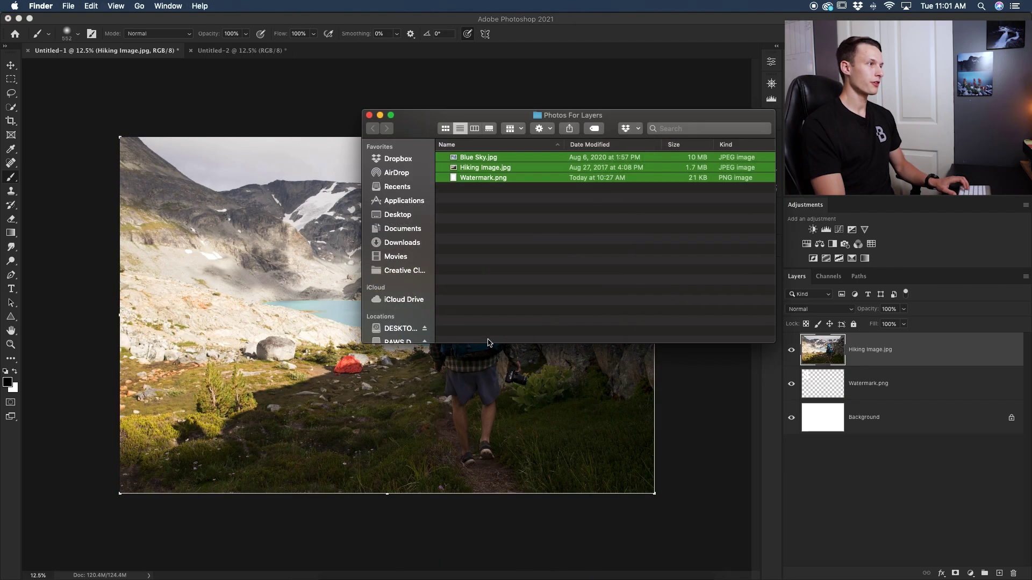
{"action": "left_click", "coordinate": [450, 206]}
{"action": "left_click", "coordinate": [501, 159]}
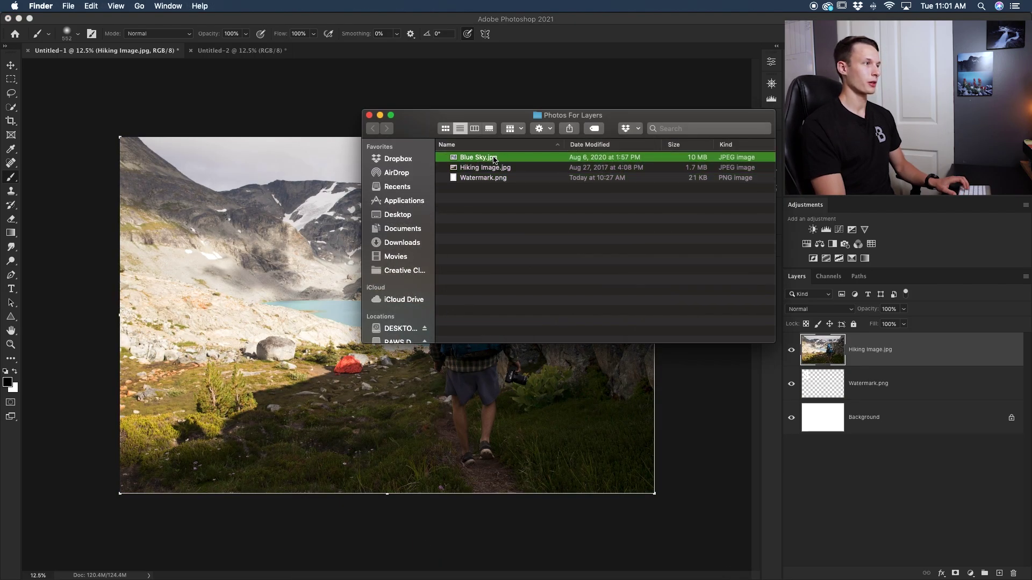
{"action": "left_click_drag", "start_coordinate": [299, 293], "coordinate": [270, 335]}
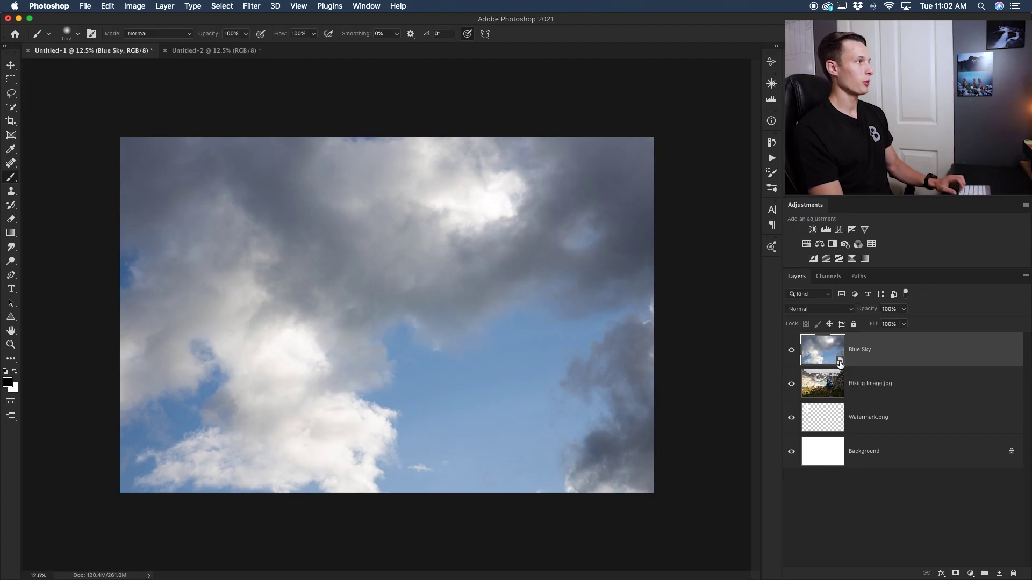
{"action": "left_click", "coordinate": [49, 7]}
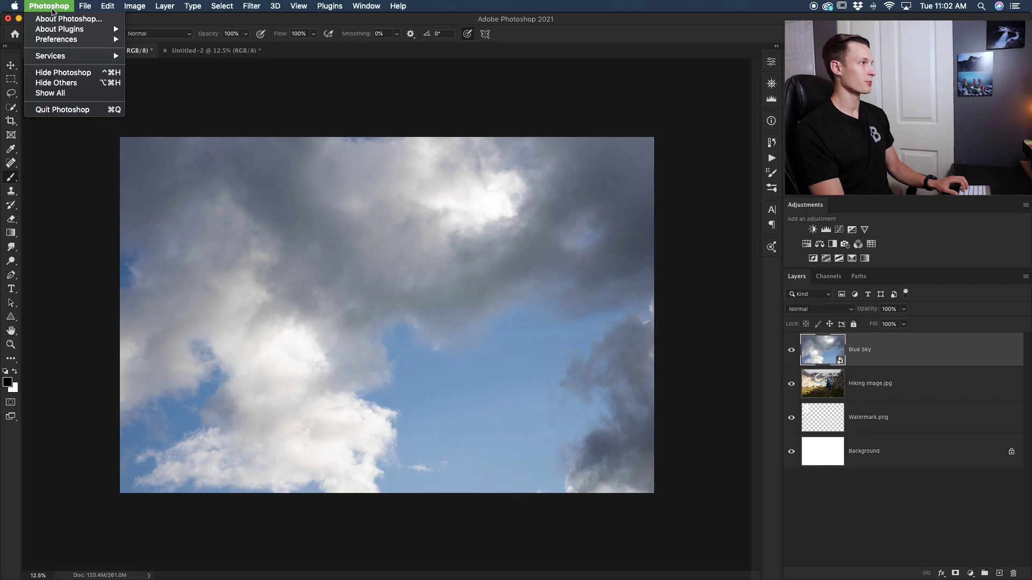
Step: In General preferences, uncheck Always Create Smart Objects when Placing and confirm with OK
{"action": "mouse_move", "coordinate": [65, 42]}
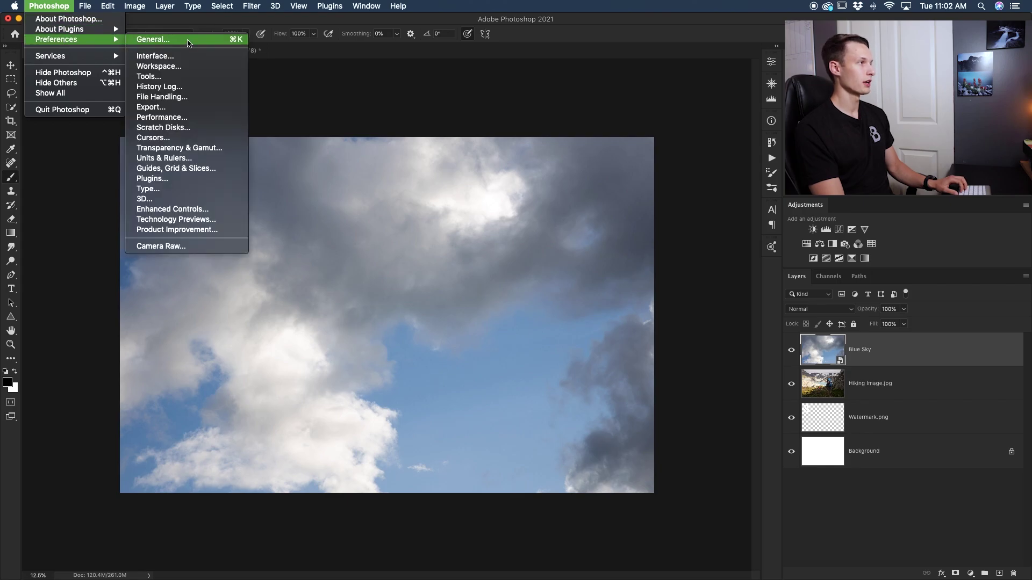
{"action": "left_click", "coordinate": [189, 40]}
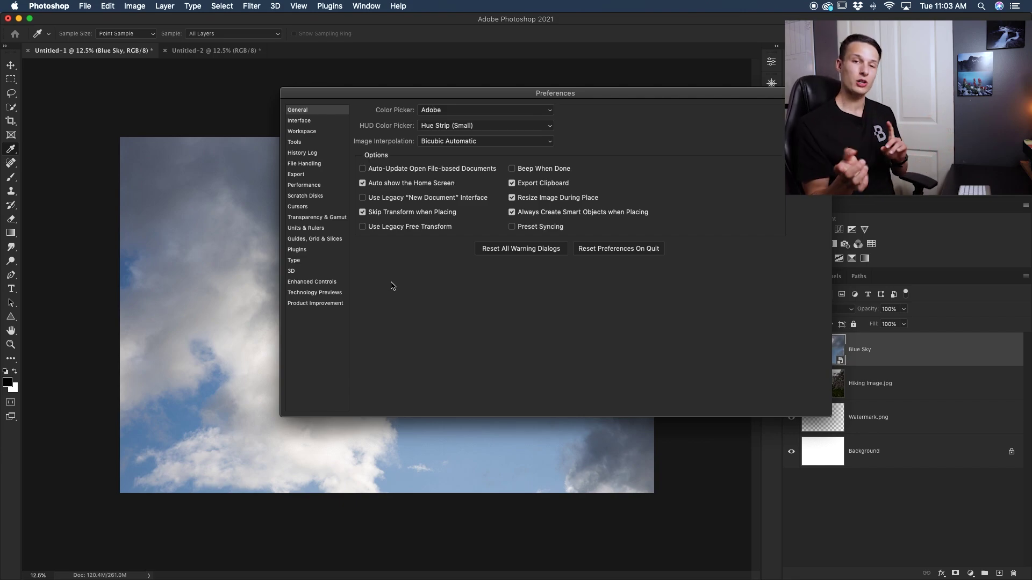
{"action": "left_click_drag", "start_coordinate": [726, 91], "coordinate": [638, 105]}
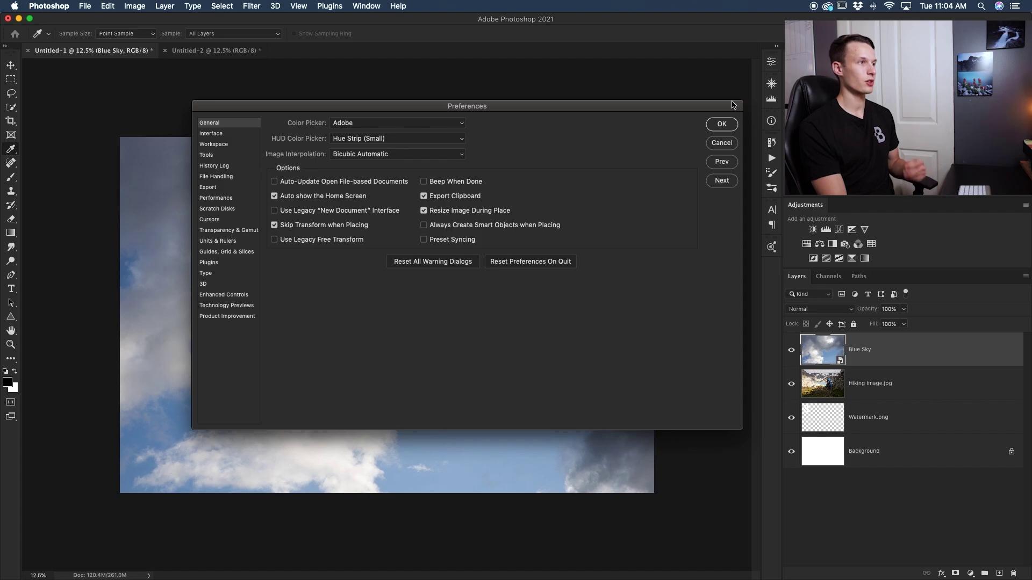
{"action": "left_click", "coordinate": [724, 126]}
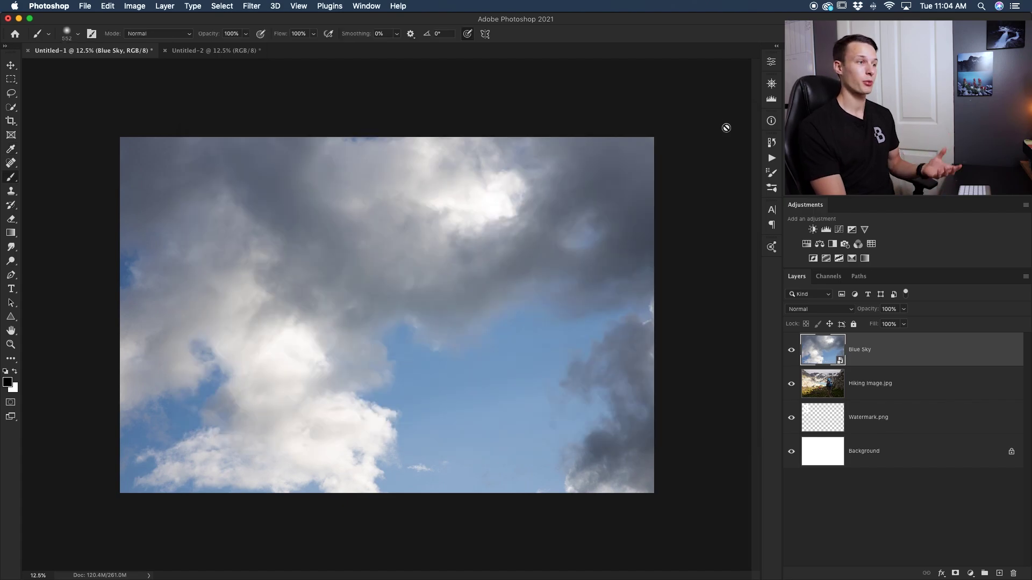
Step: Delete the three photo layers and drag all three photo files from Finder onto the canvas together
{"action": "left_click", "coordinate": [890, 424], "text": "shift"}
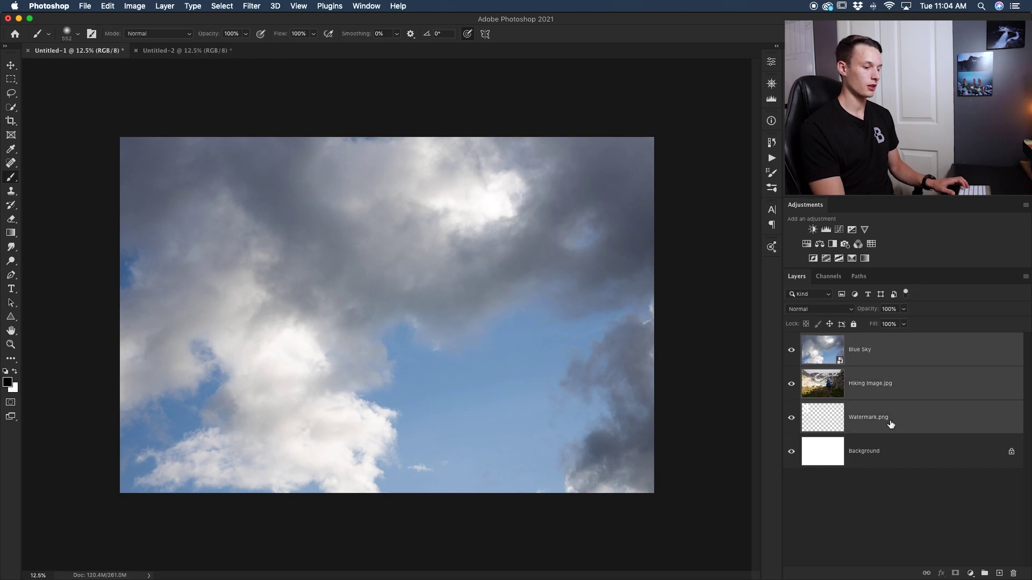
{"action": "key", "text": "BackSpace"}
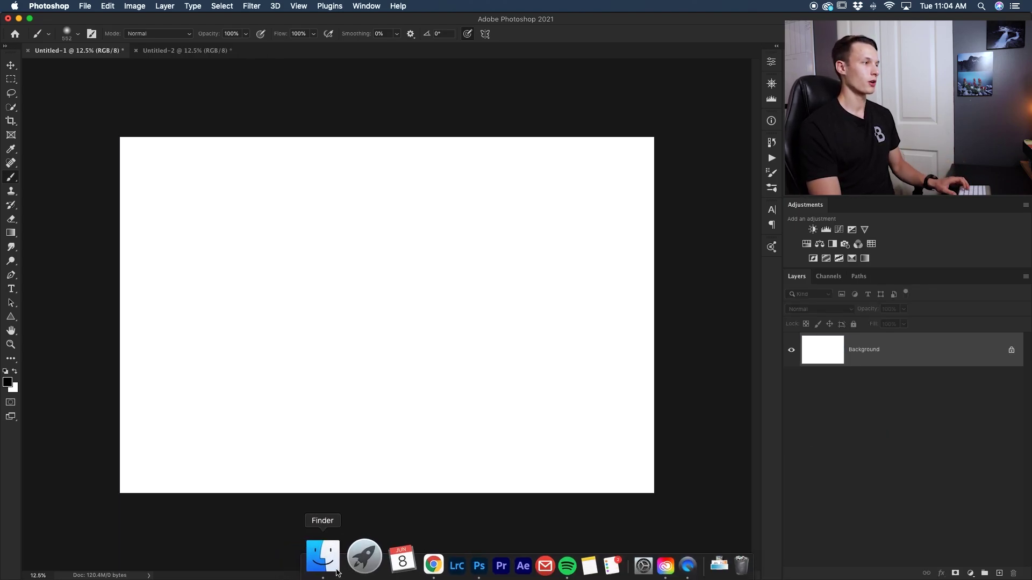
{"action": "left_click", "coordinate": [323, 558]}
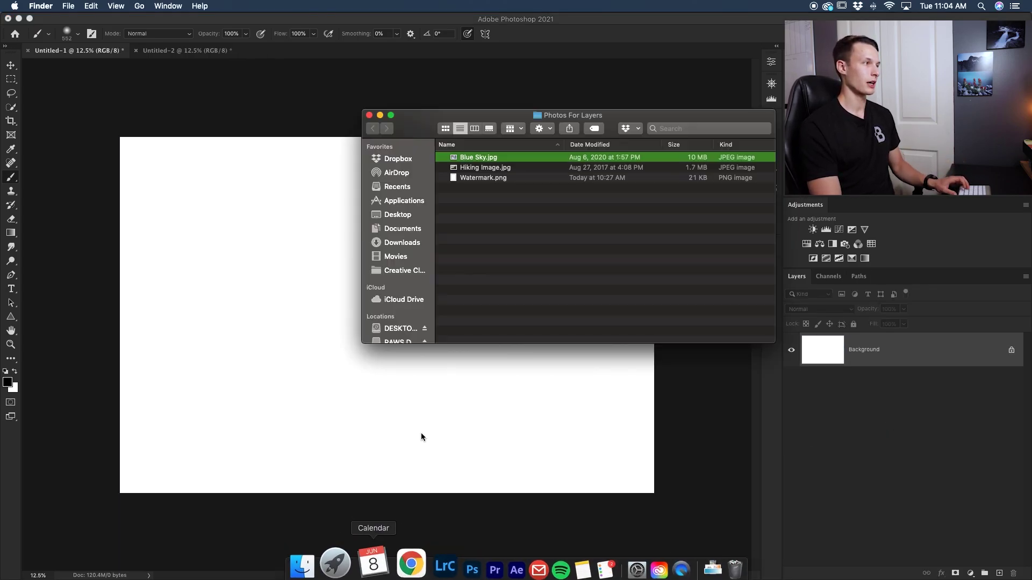
{"action": "left_click", "coordinate": [504, 180], "text": "shift"}
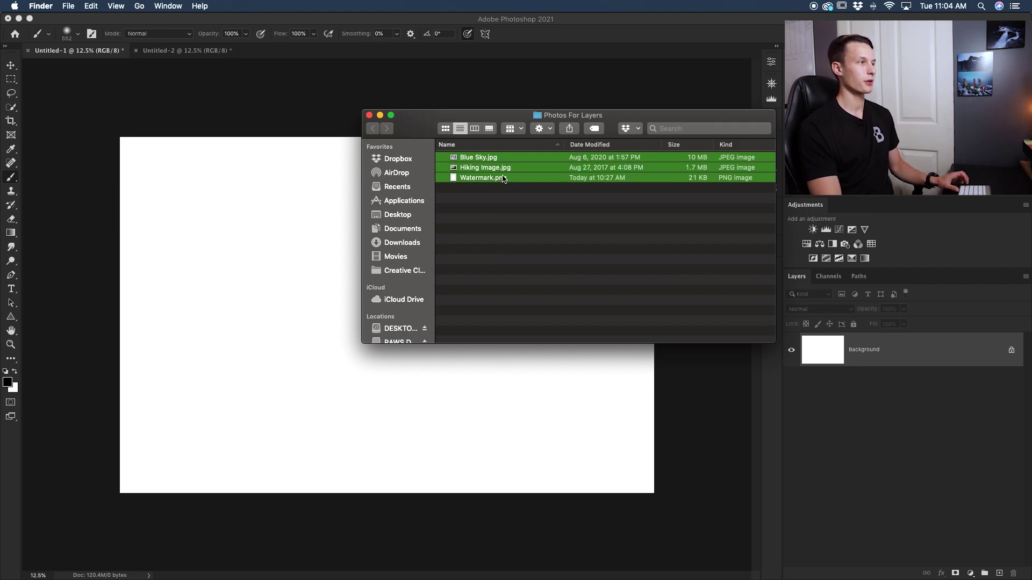
{"action": "left_click_drag", "start_coordinate": [513, 174], "coordinate": [260, 312]}
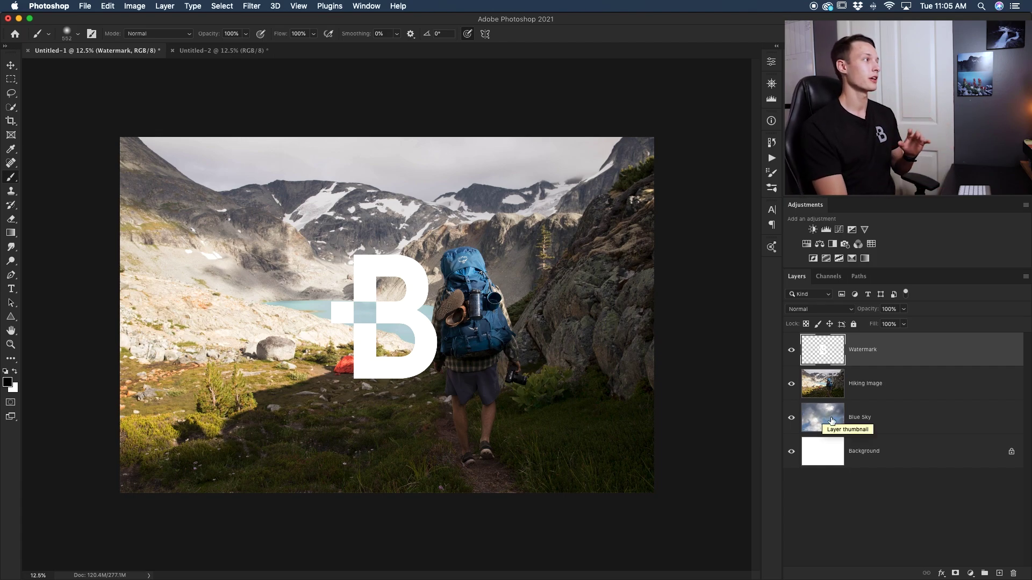
{"action": "left_click", "coordinate": [82, 7]}
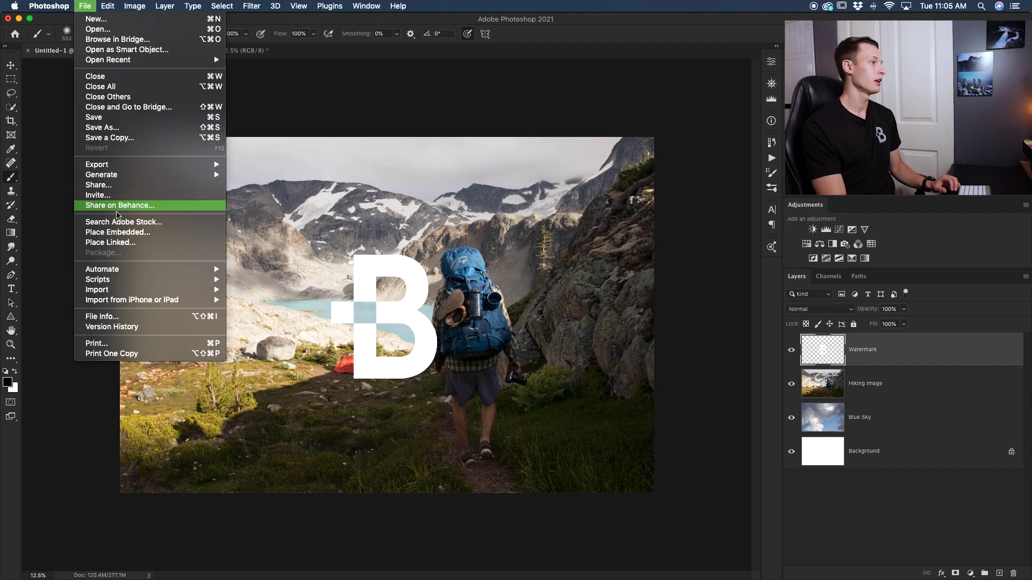
{"action": "mouse_move", "coordinate": [141, 278]}
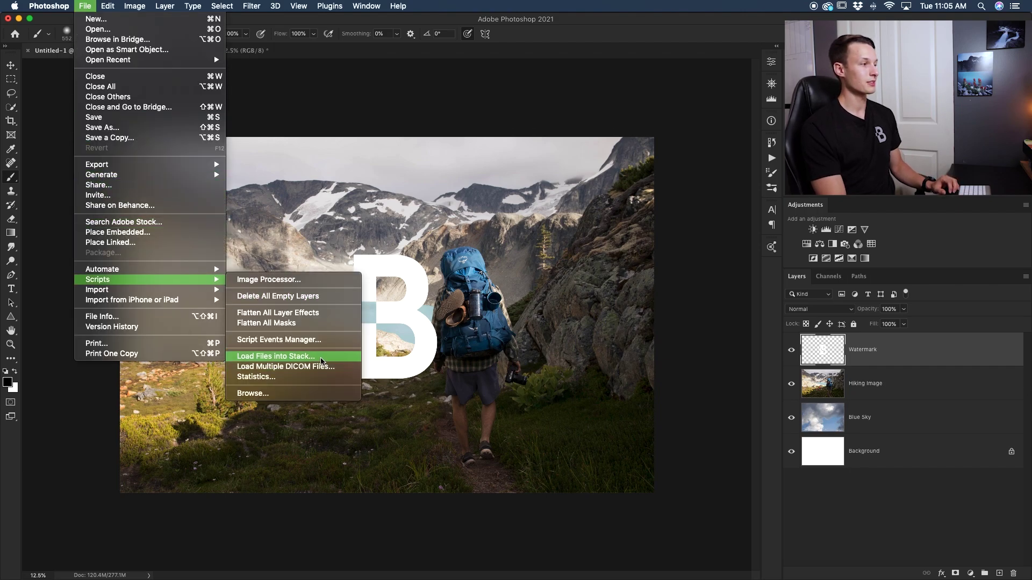
{"action": "left_click", "coordinate": [365, 516]}
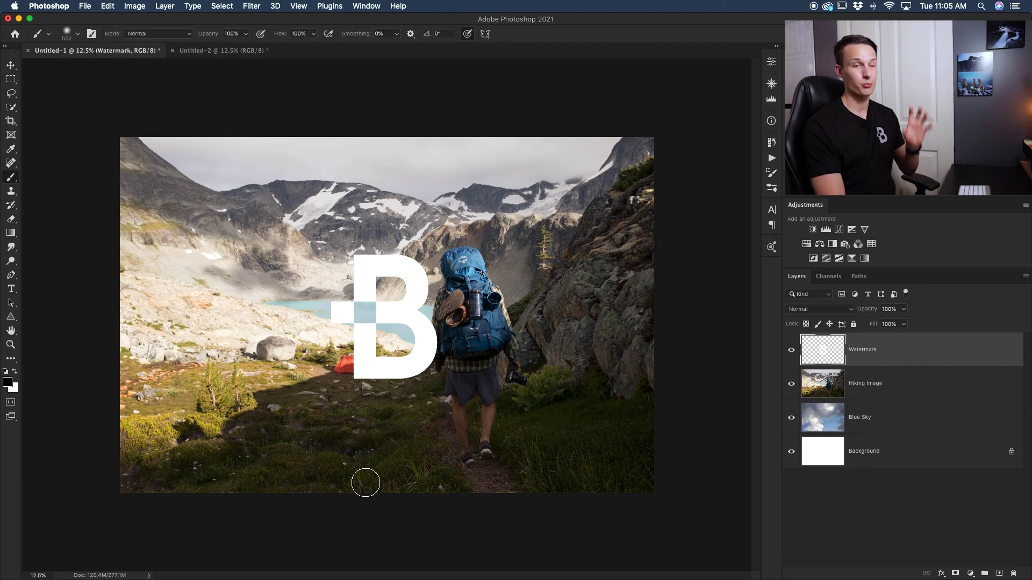